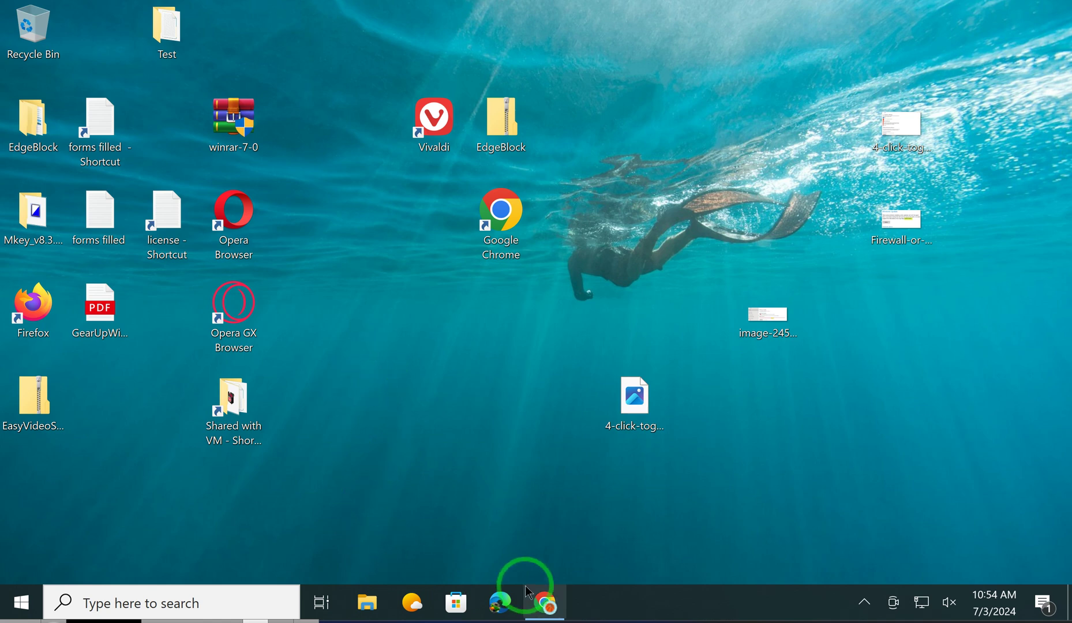
Go to EasyVideoScreensaver's Release 1.2 page and find EasyVideoScreensaverSetup.zip among its assets.
{"action": "left_click", "coordinate": [548, 600]}
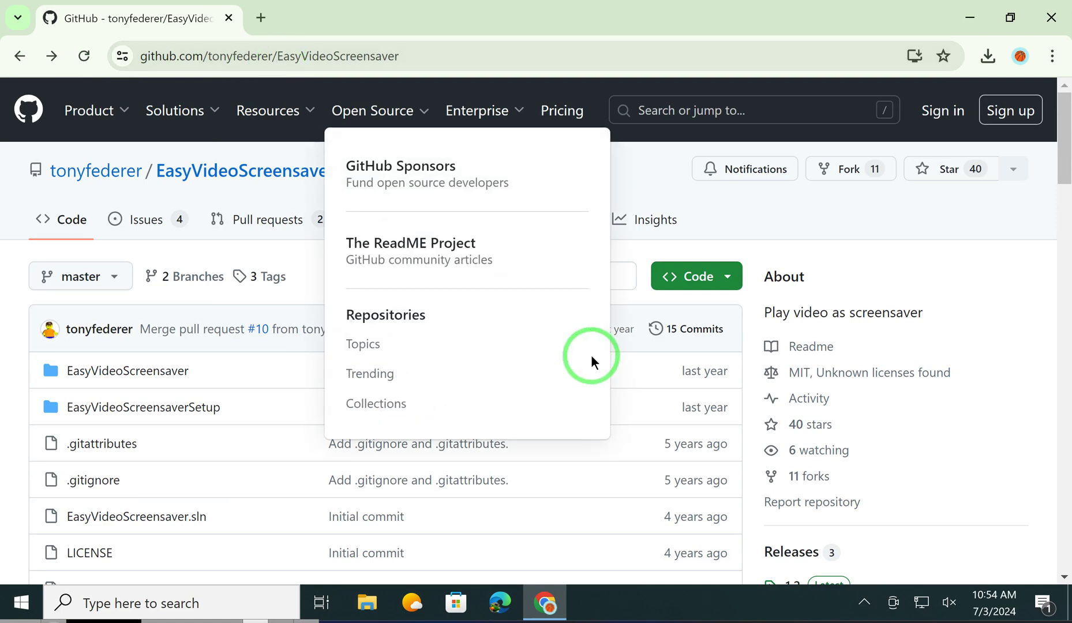
{"action": "scroll", "coordinate": [918, 404], "scroll_direction": "down", "scroll_amount": 4}
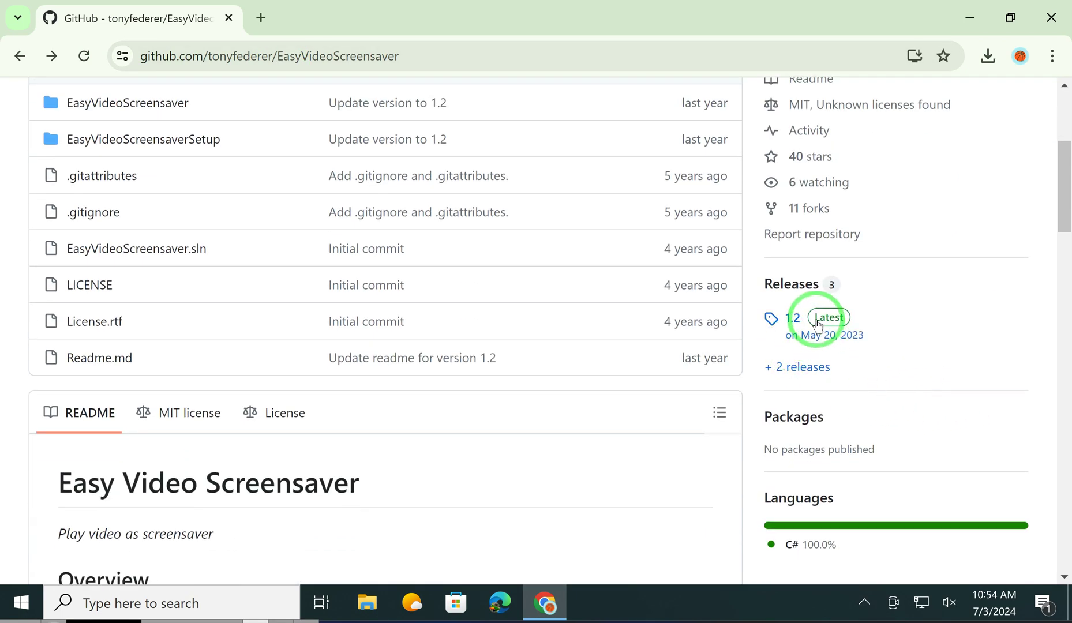
{"action": "left_click", "coordinate": [820, 324]}
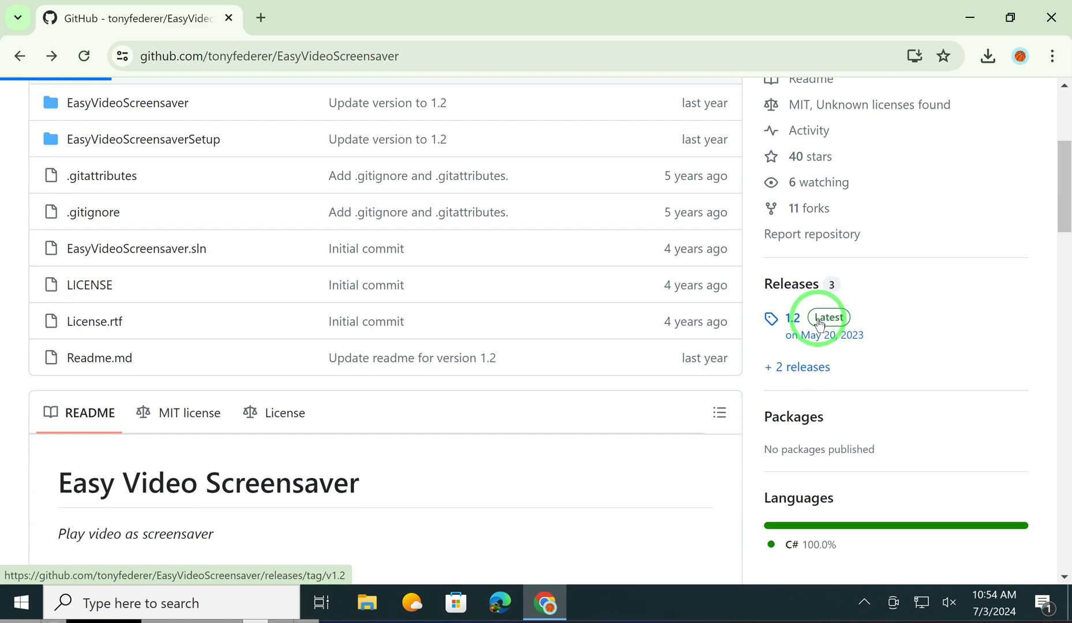
{"action": "scroll", "coordinate": [348, 406], "scroll_direction": "down", "scroll_amount": 4}
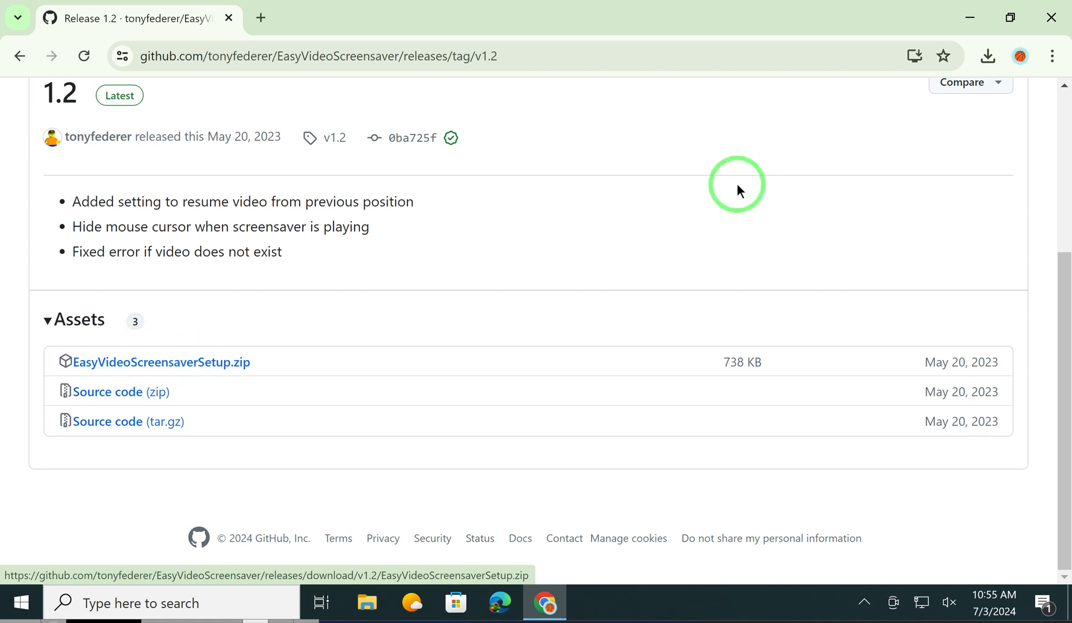
Close the browser and extract EasyVideoScreensaverSetup.zip into a folder on the Desktop.
{"action": "left_click", "coordinate": [1038, 18]}
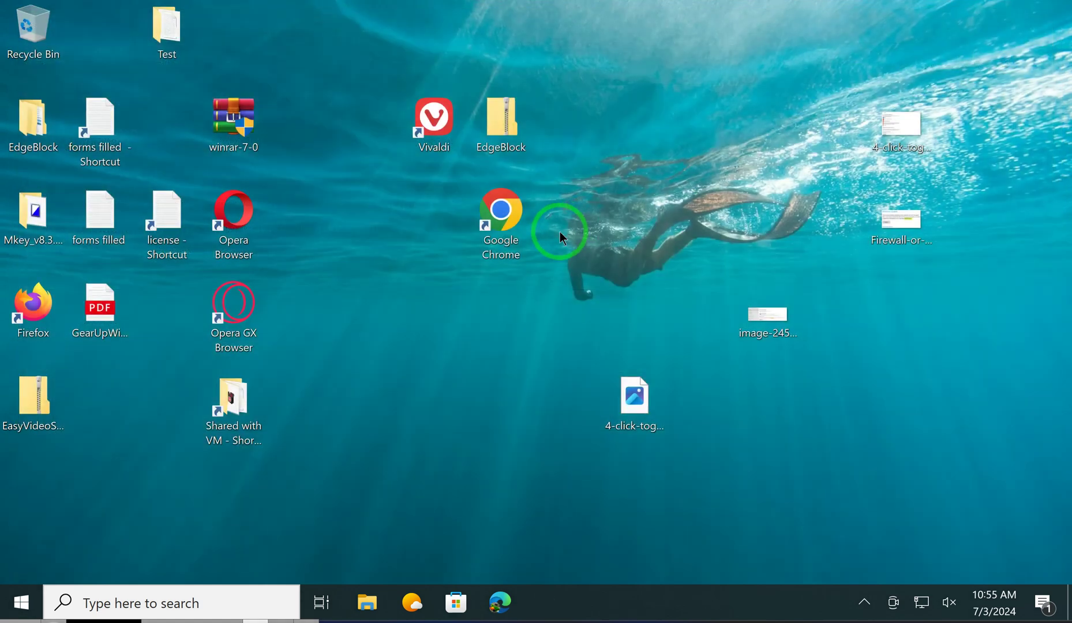
{"action": "left_click_drag", "start_coordinate": [57, 414], "coordinate": [372, 74]}
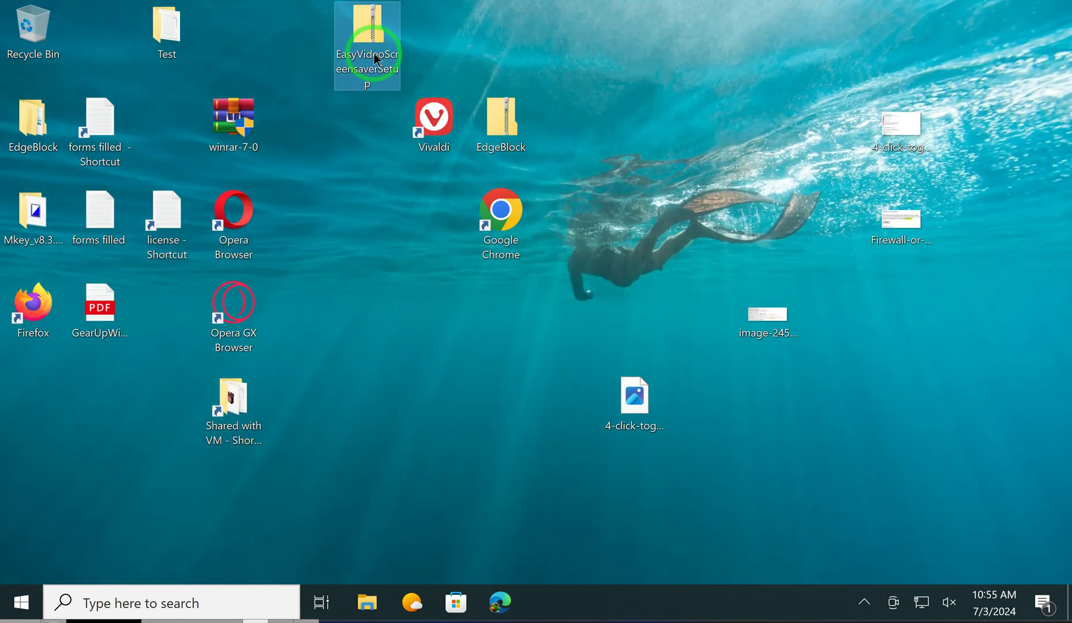
{"action": "right_click", "coordinate": [374, 52]}
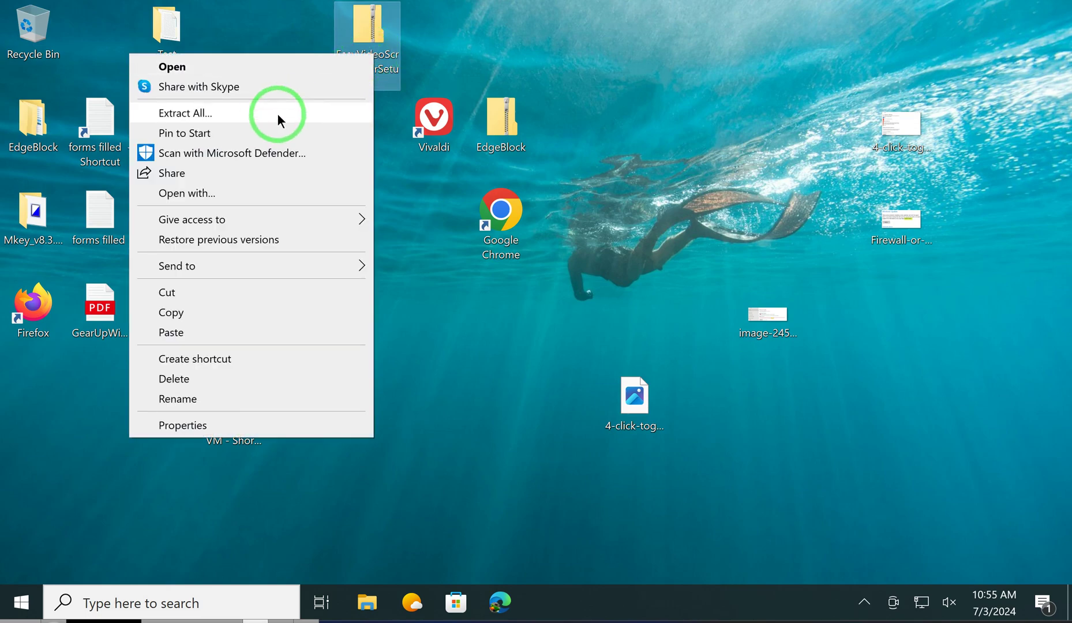
{"action": "left_click", "coordinate": [252, 115]}
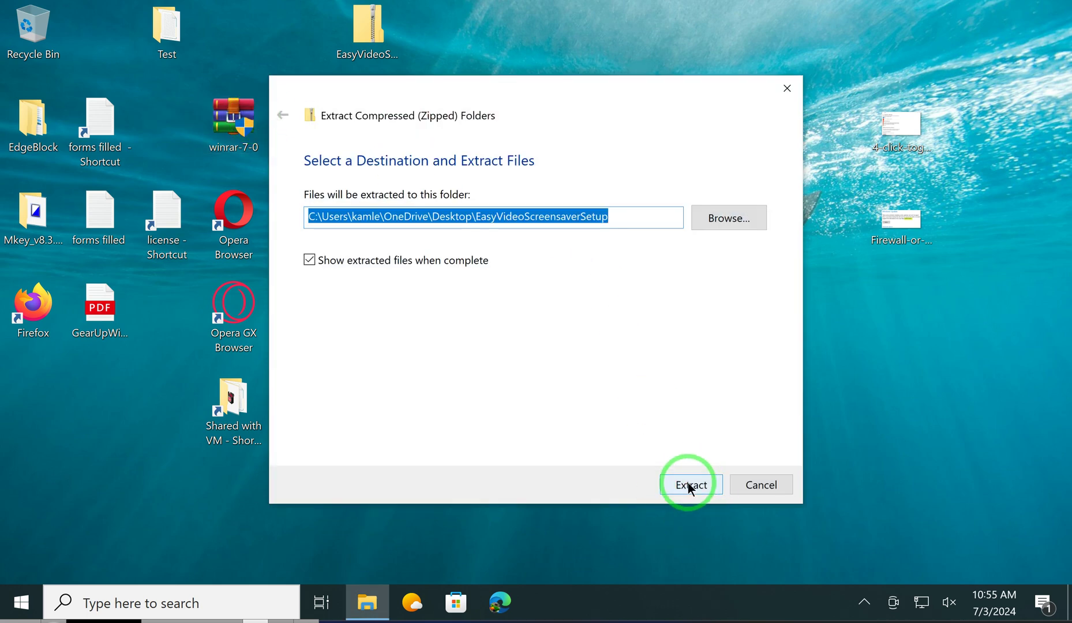
{"action": "left_click", "coordinate": [690, 485]}
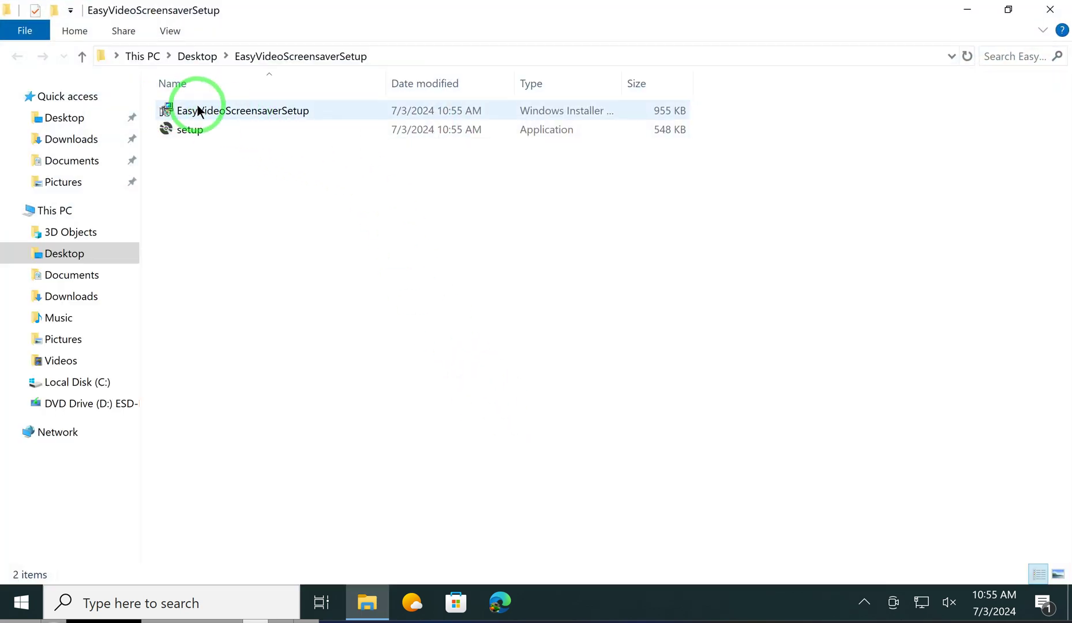
Run the EasyVideoScreensaverSetup installer, accept the licence, install with admin permission, and close it.
{"action": "left_click", "coordinate": [224, 115]}
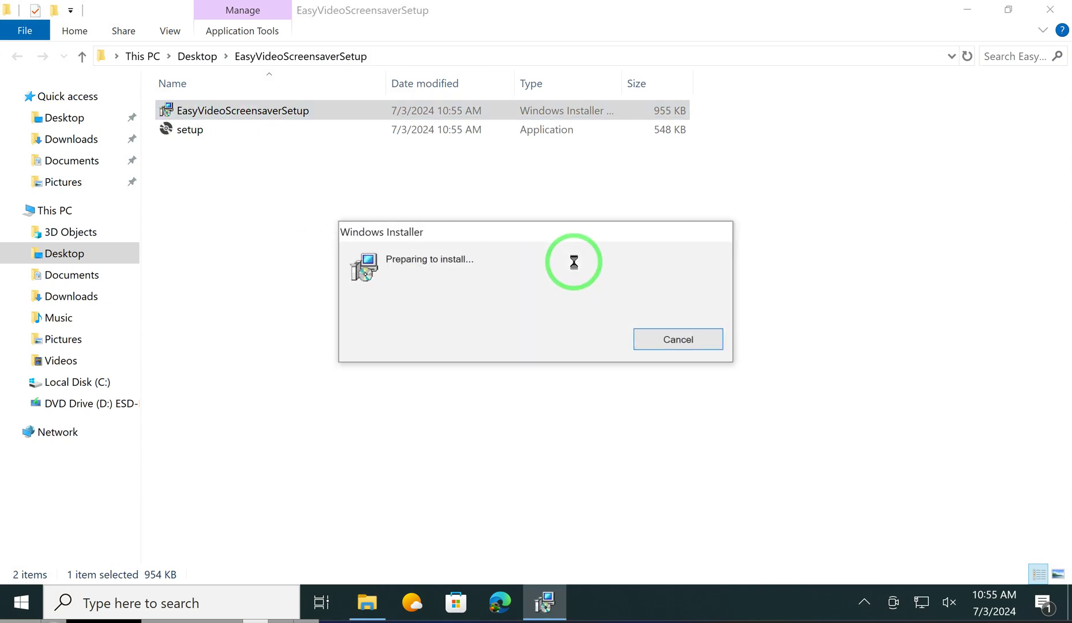
{"action": "left_click", "coordinate": [616, 441]}
{"action": "left_click", "coordinate": [508, 407]}
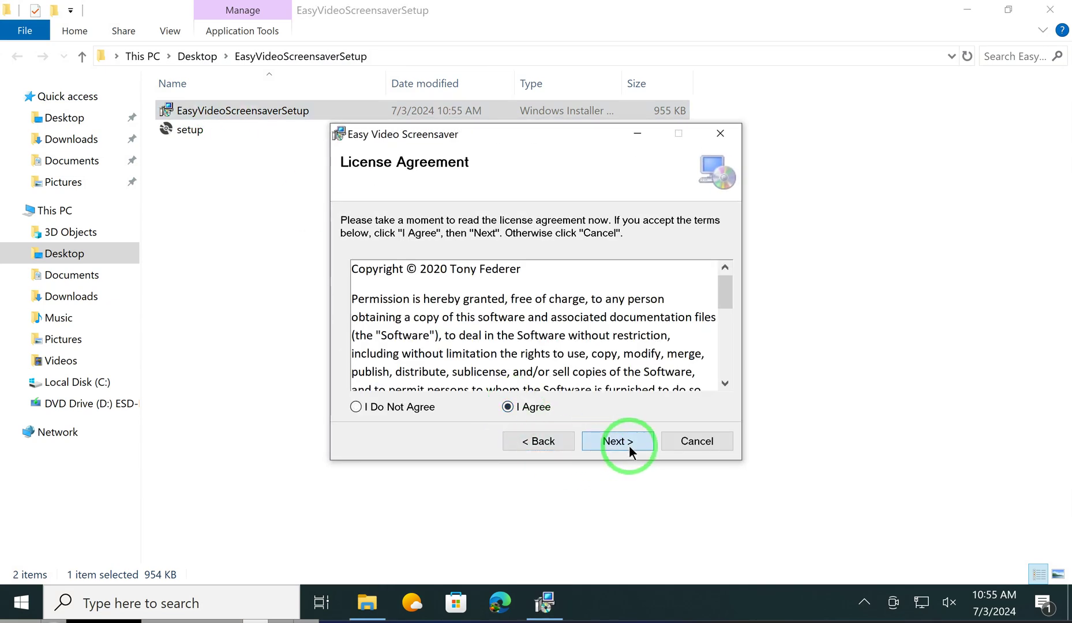
{"action": "left_click", "coordinate": [627, 447]}
{"action": "left_click", "coordinate": [629, 449]}
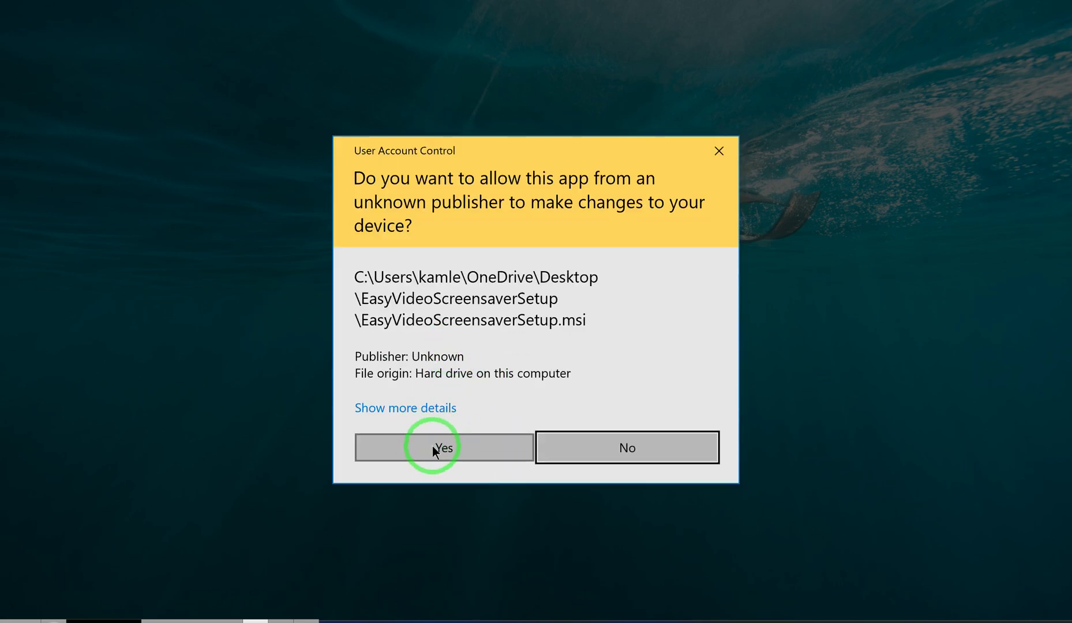
{"action": "left_click", "coordinate": [443, 448]}
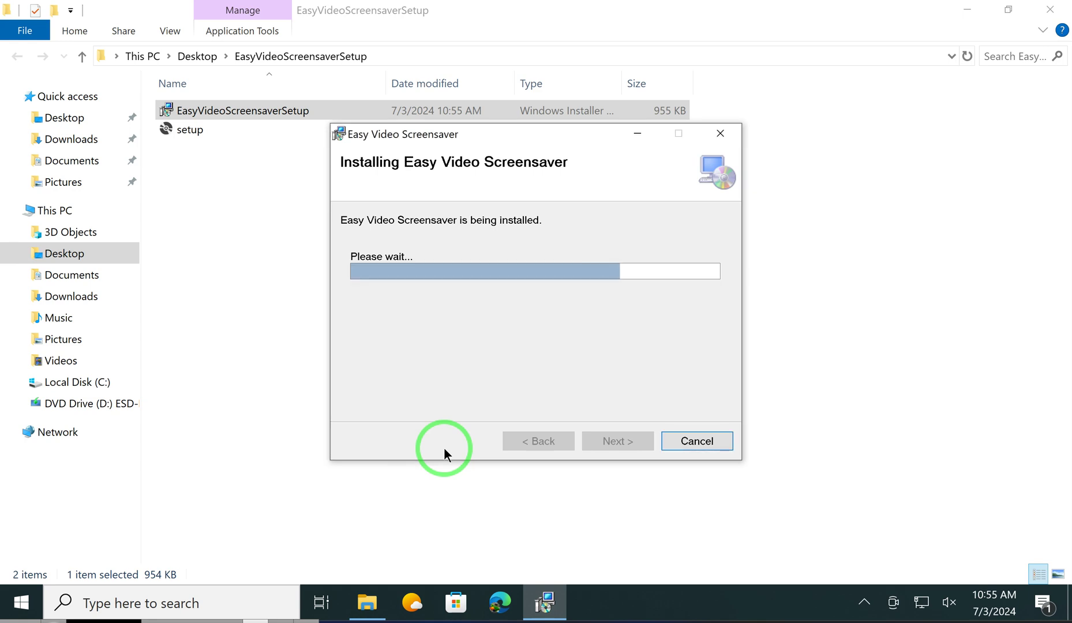
{"action": "left_click", "coordinate": [612, 439]}
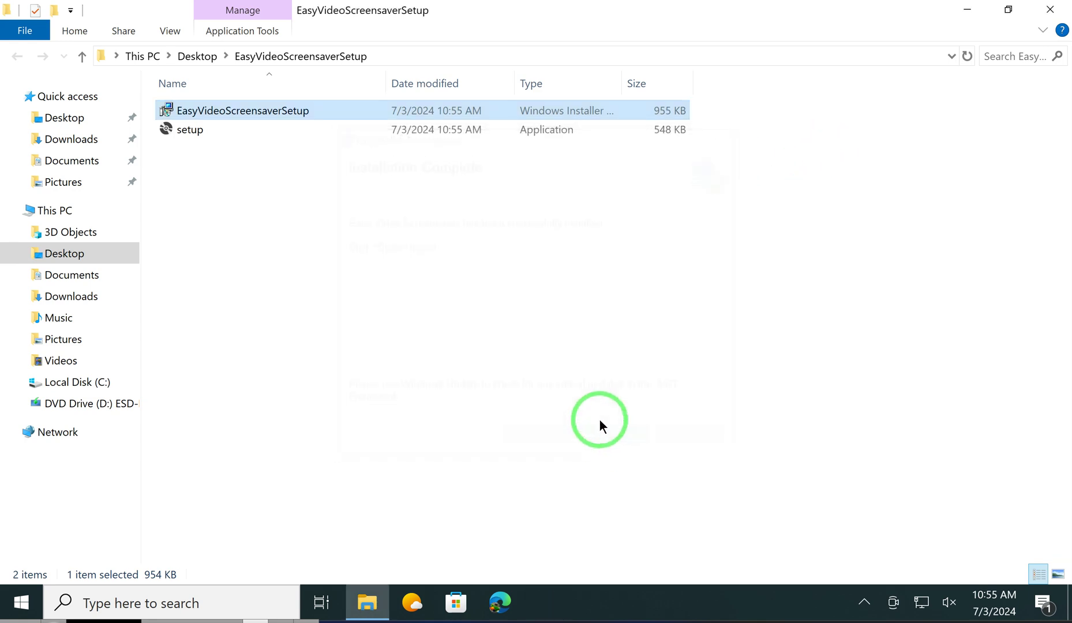
Search 'screen' to reach Screen Saver Settings and select EasyVideoScreensaver as the screen saver.
{"action": "left_click", "coordinate": [1050, 12]}
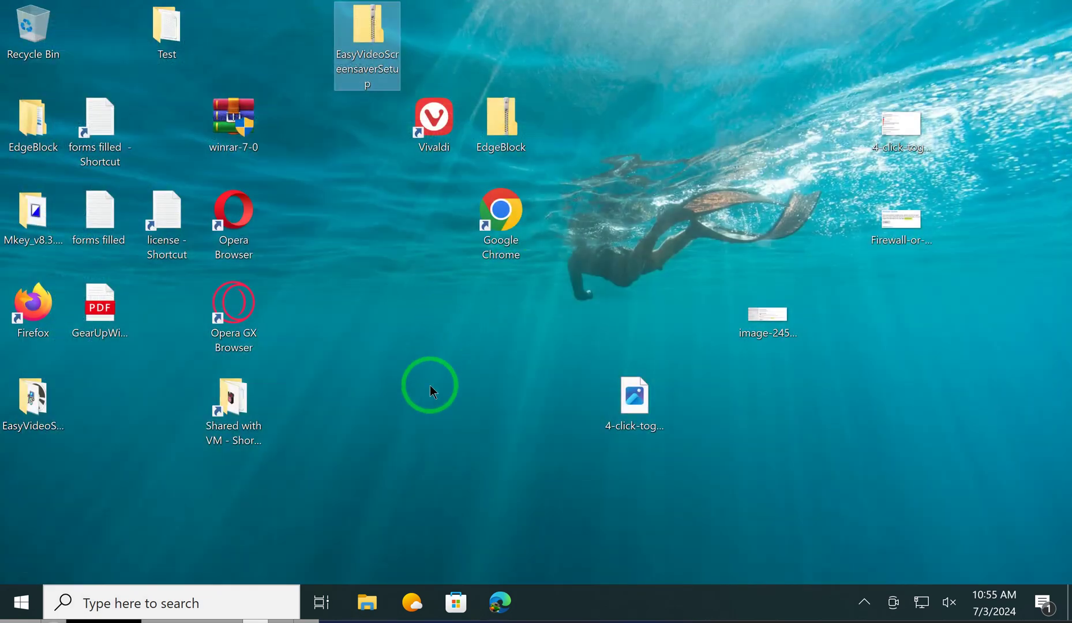
{"action": "left_click", "coordinate": [22, 604]}
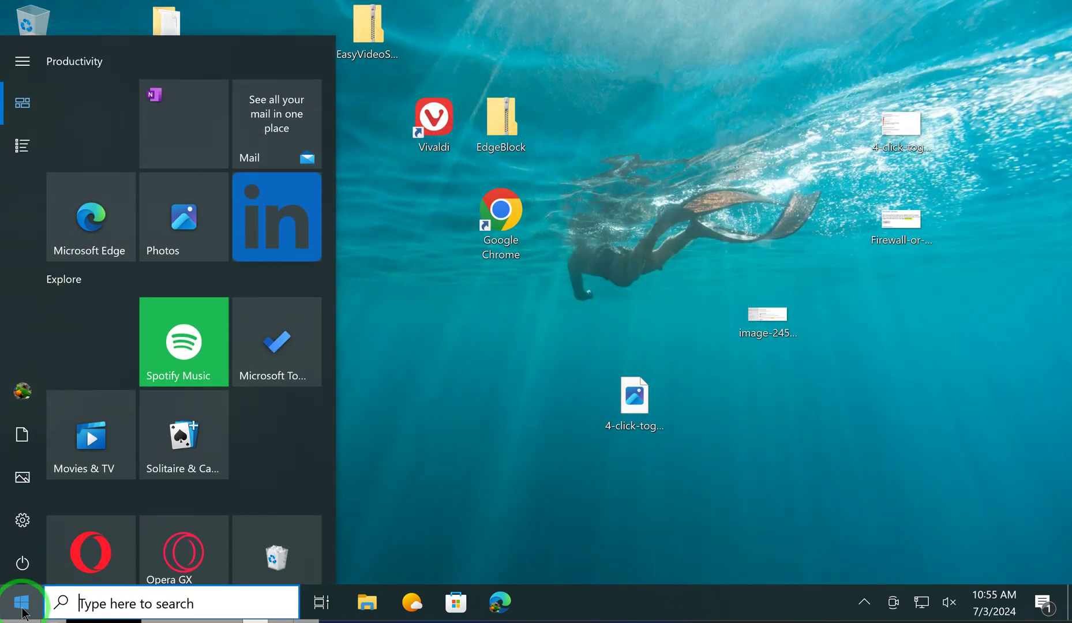
{"action": "type", "text": "screen"}
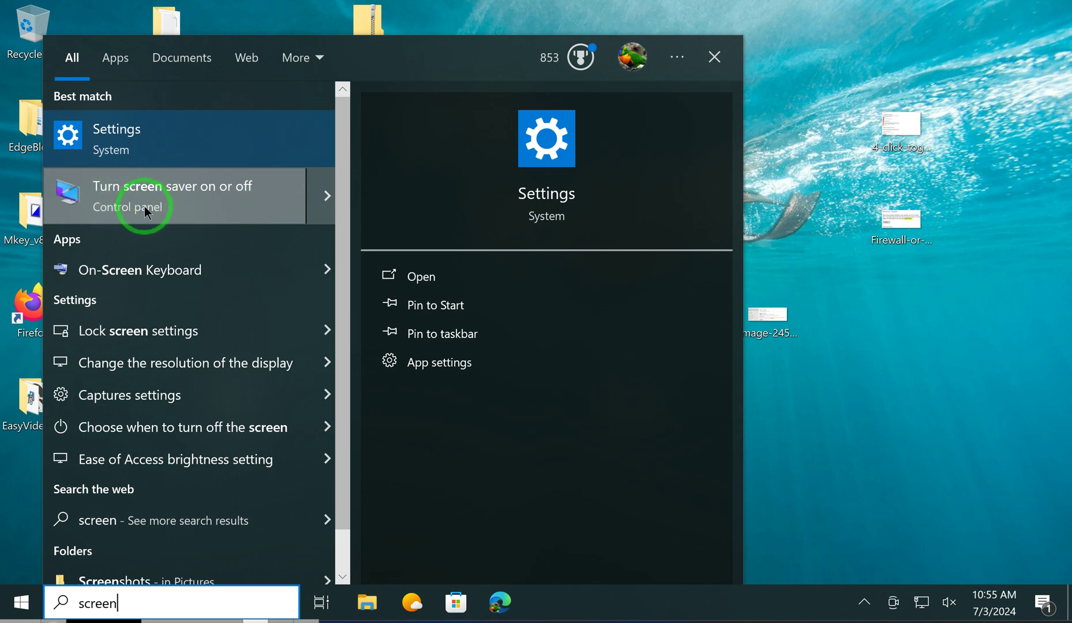
{"action": "left_click", "coordinate": [144, 206]}
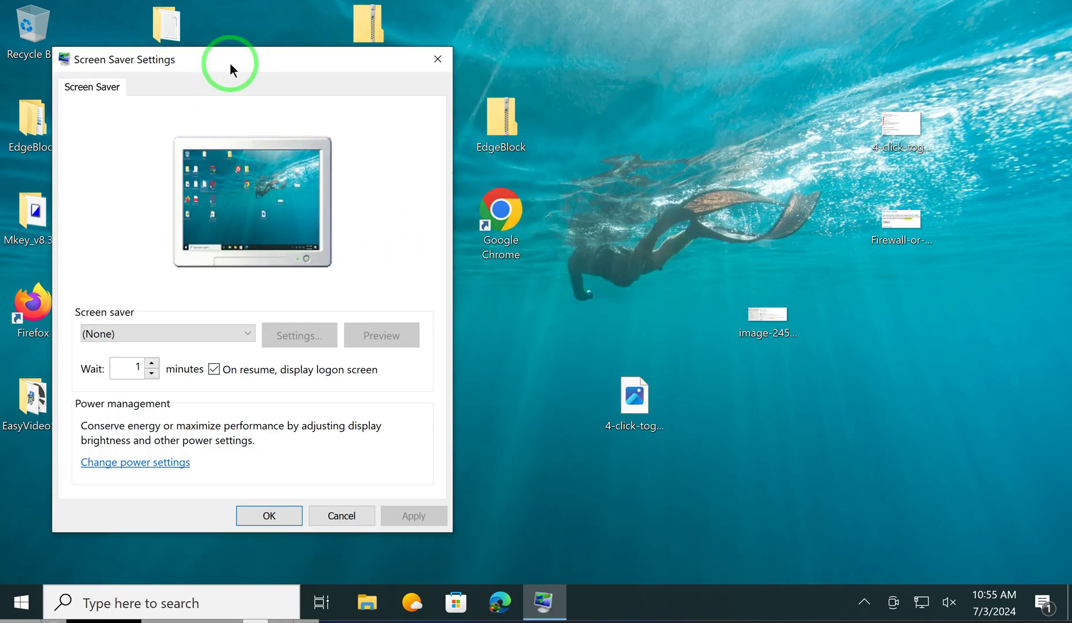
{"action": "left_click_drag", "start_coordinate": [230, 62], "coordinate": [485, 45]}
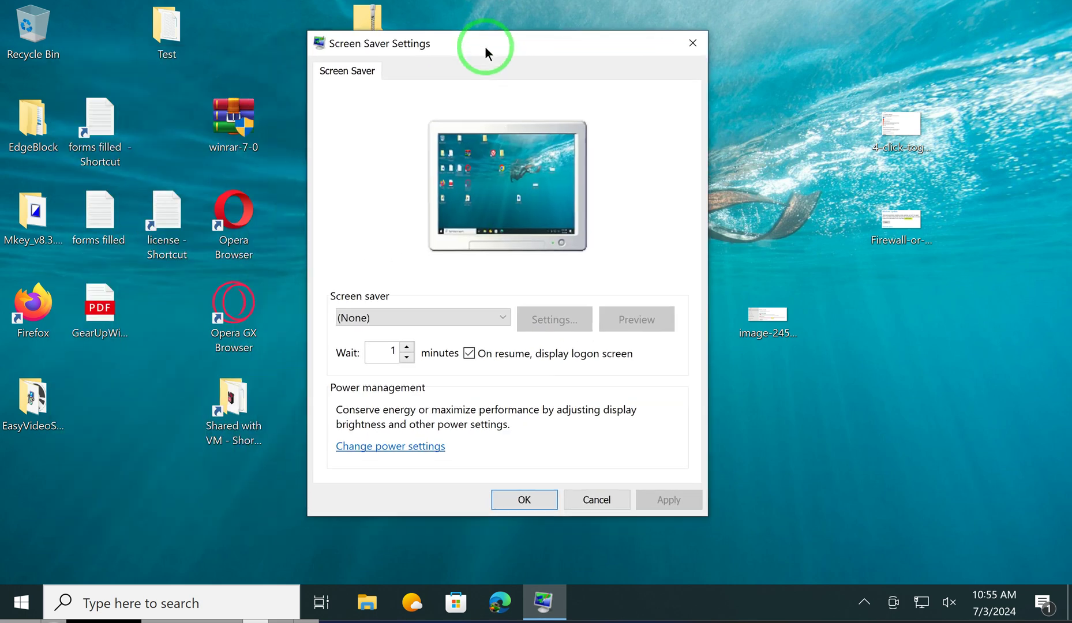
{"action": "left_click", "coordinate": [379, 314]}
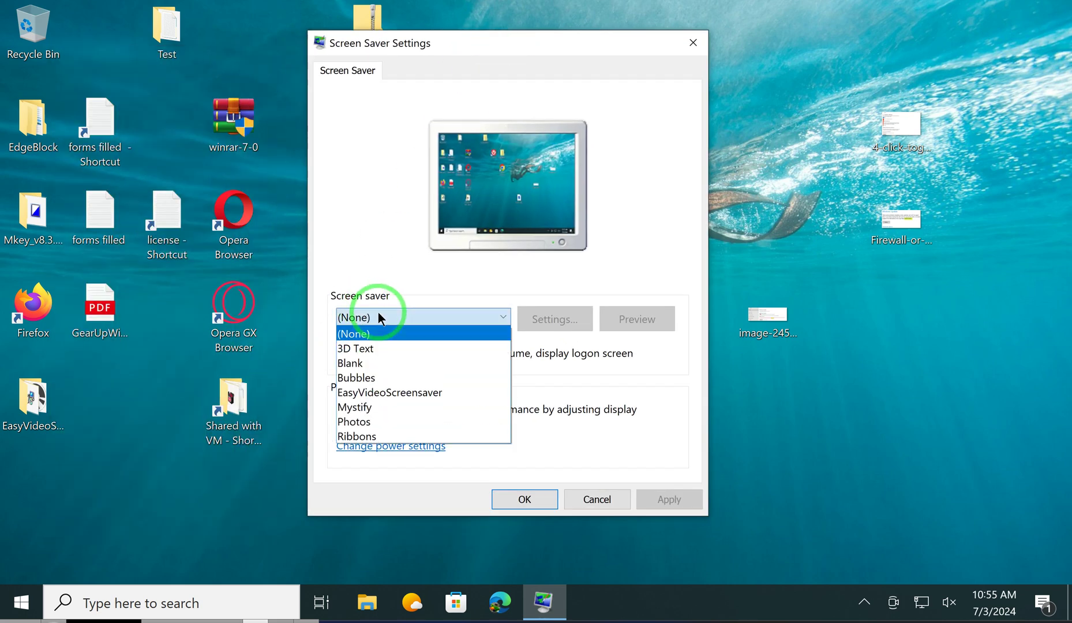
{"action": "left_click", "coordinate": [382, 396]}
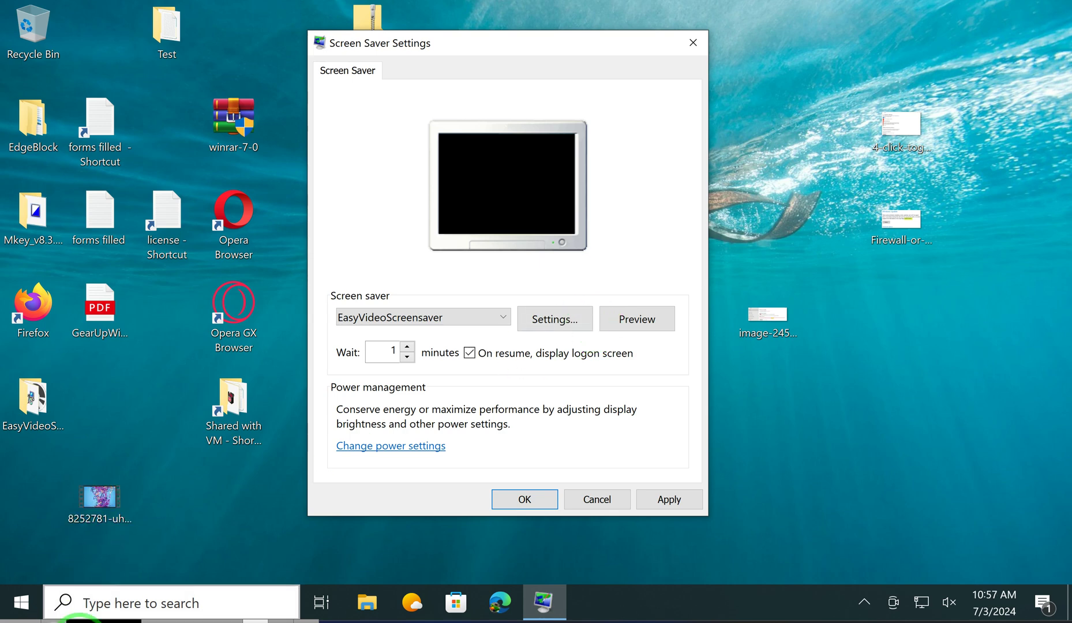
In the screen saver's settings, choose the Desktop video 8252781-uhd_3840_2160_30fps.
{"action": "left_click", "coordinate": [546, 323]}
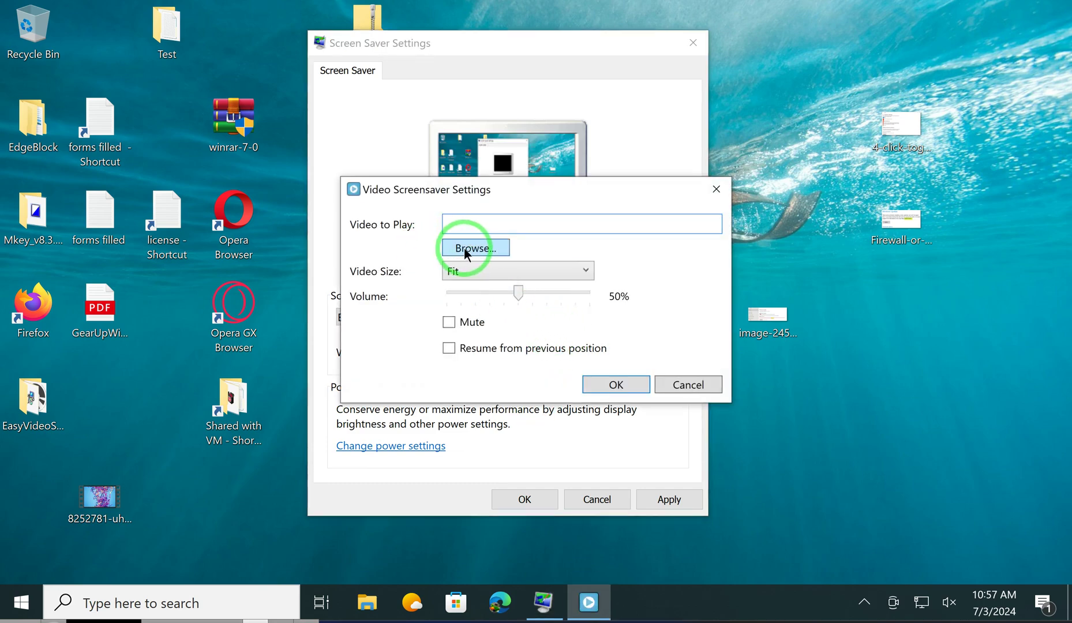
{"action": "left_click", "coordinate": [464, 247]}
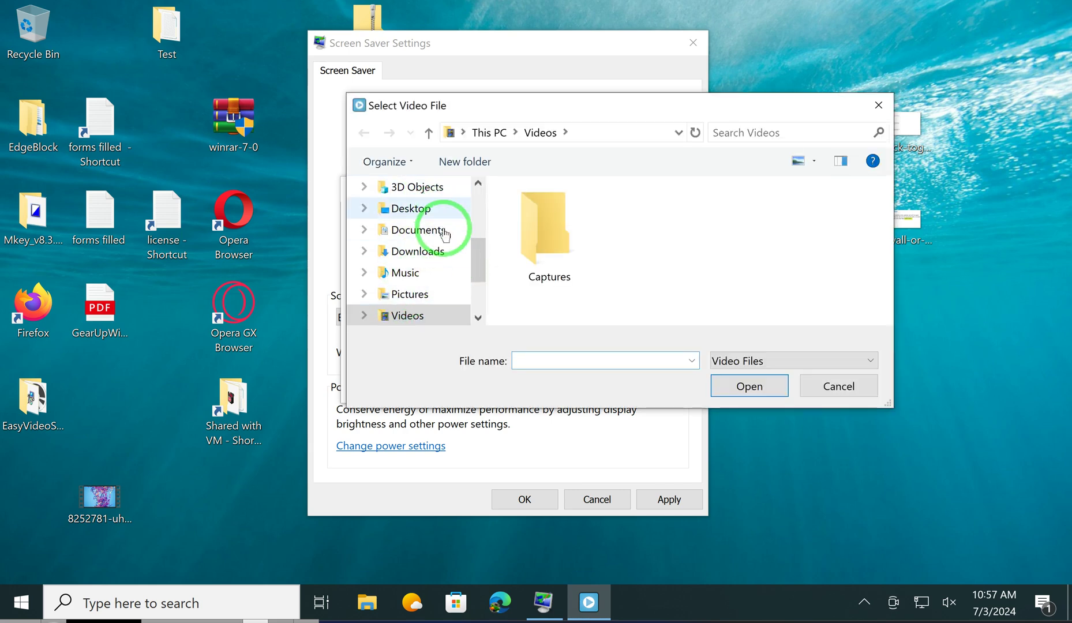
{"action": "left_click_drag", "start_coordinate": [478, 255], "coordinate": [472, 216]}
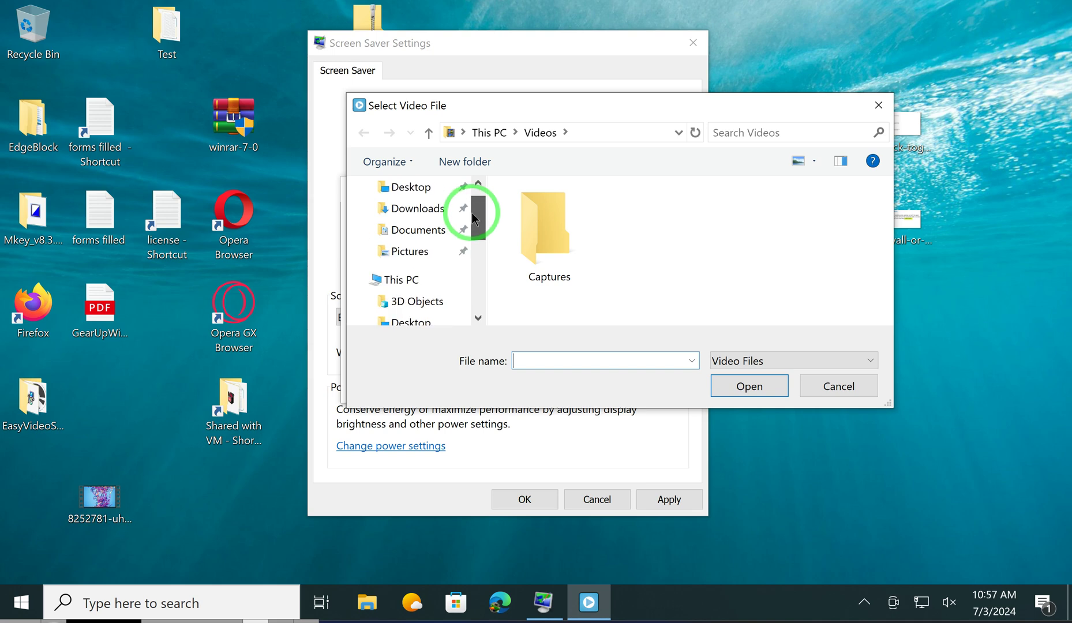
{"action": "scroll", "coordinate": [417, 277], "scroll_direction": "down", "scroll_amount": 1}
{"action": "left_click", "coordinate": [411, 303]}
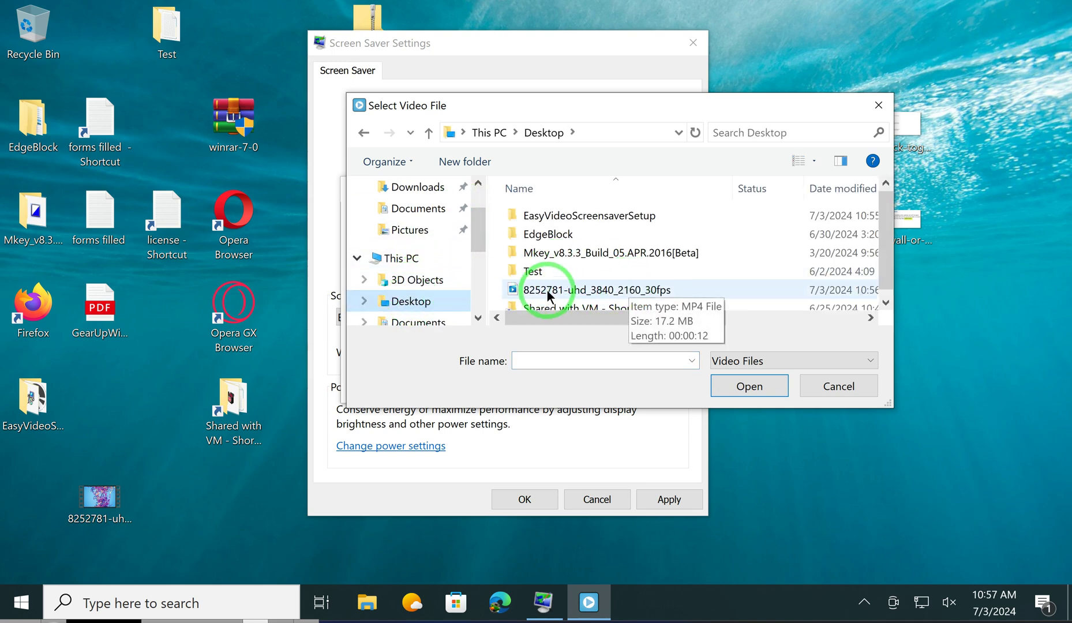
{"action": "left_click", "coordinate": [540, 291]}
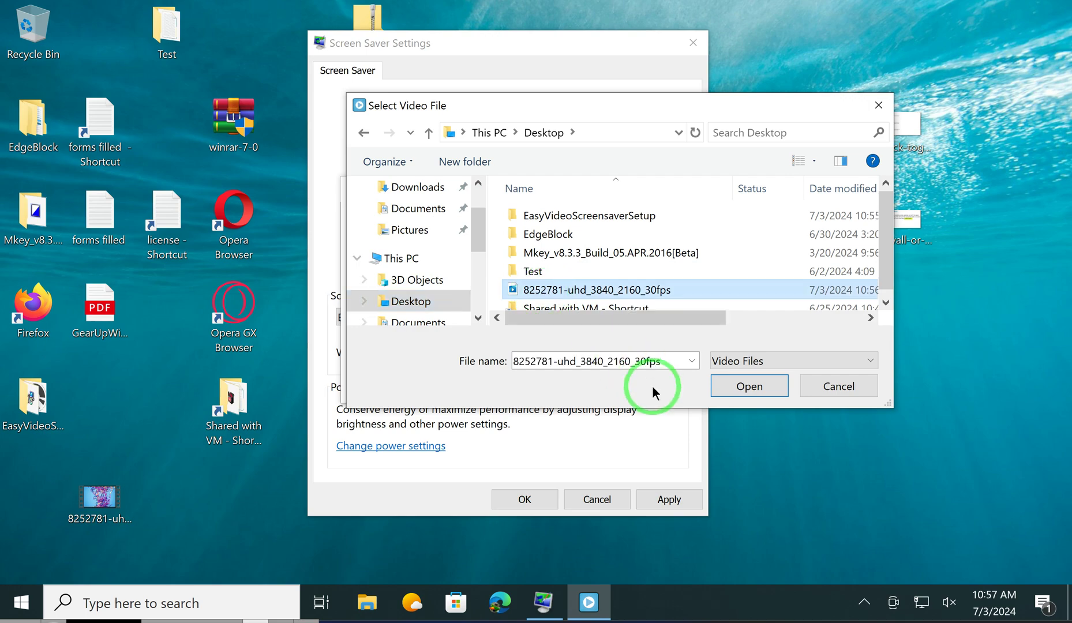
{"action": "left_click", "coordinate": [737, 386]}
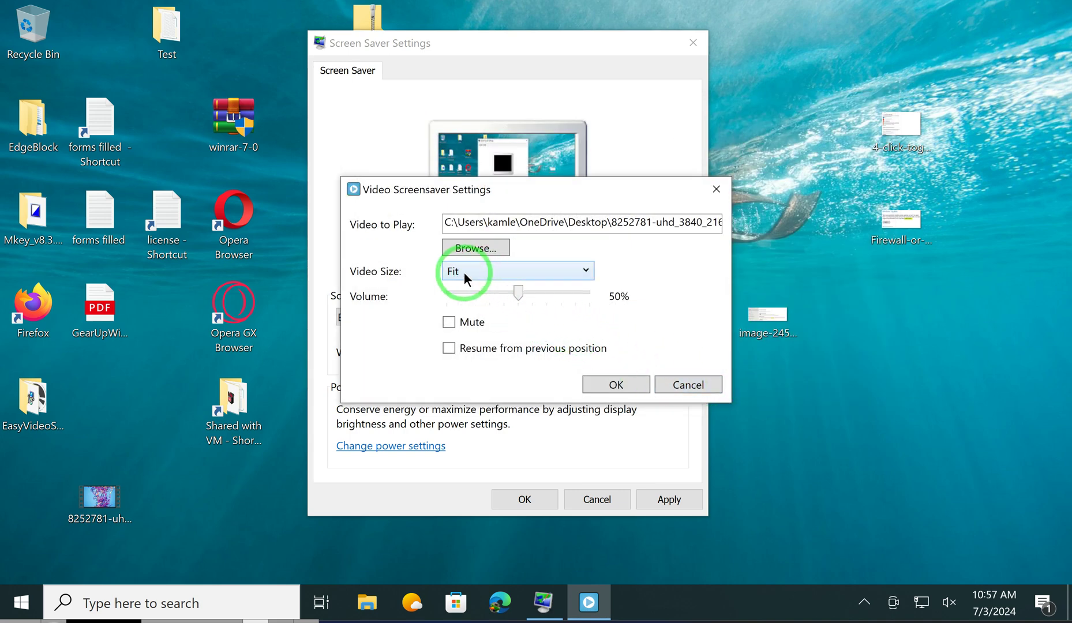
Keep the video size at Fit and turn on Mute.
{"action": "left_click", "coordinate": [475, 274]}
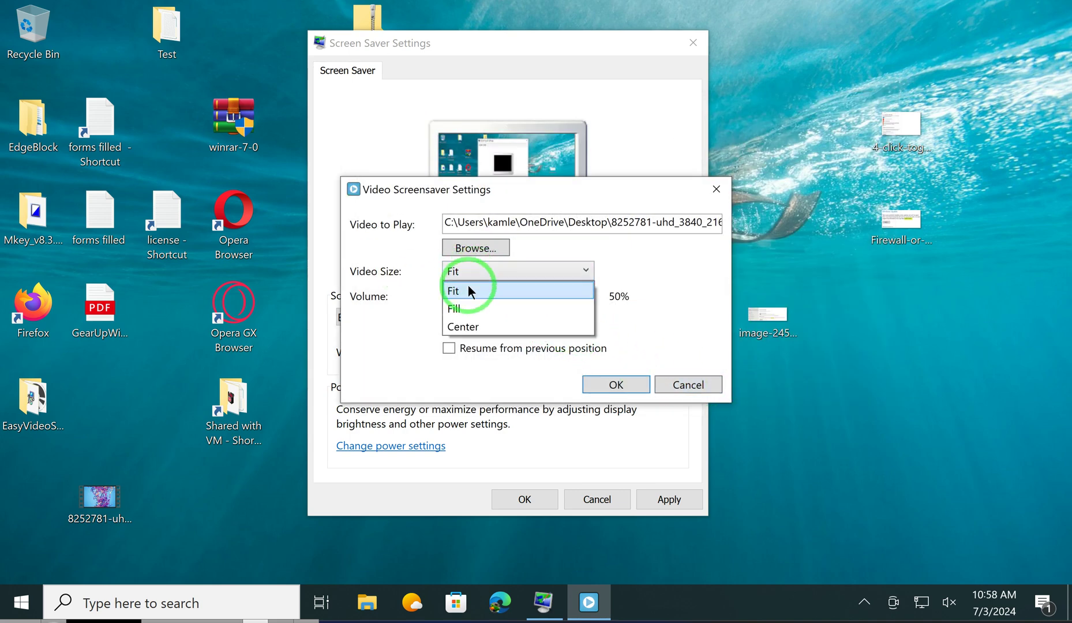
{"action": "left_click", "coordinate": [406, 329]}
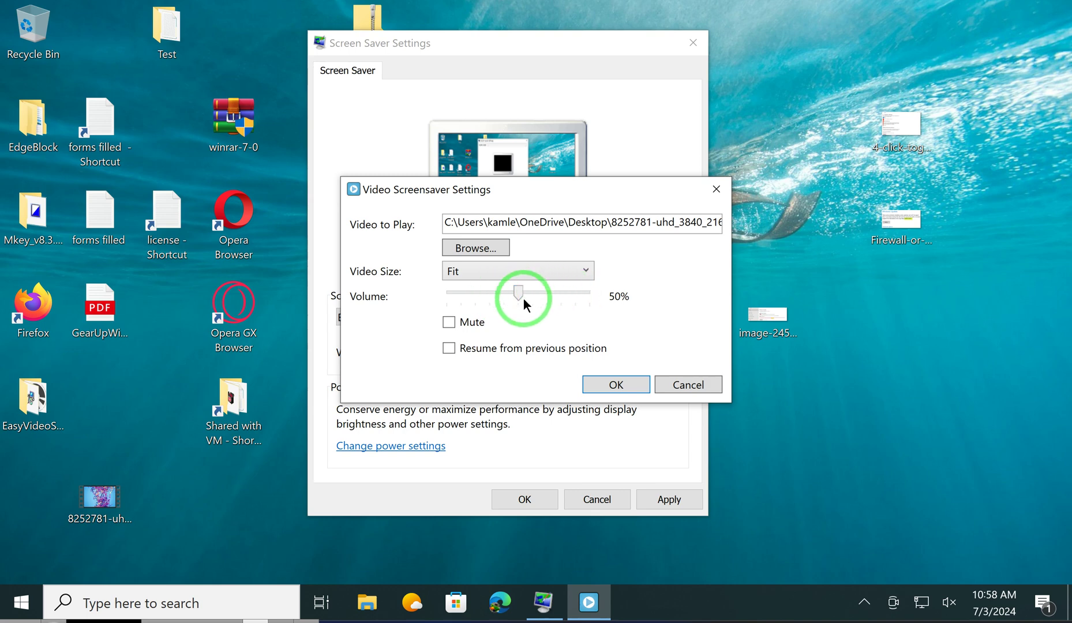
{"action": "left_click", "coordinate": [450, 323]}
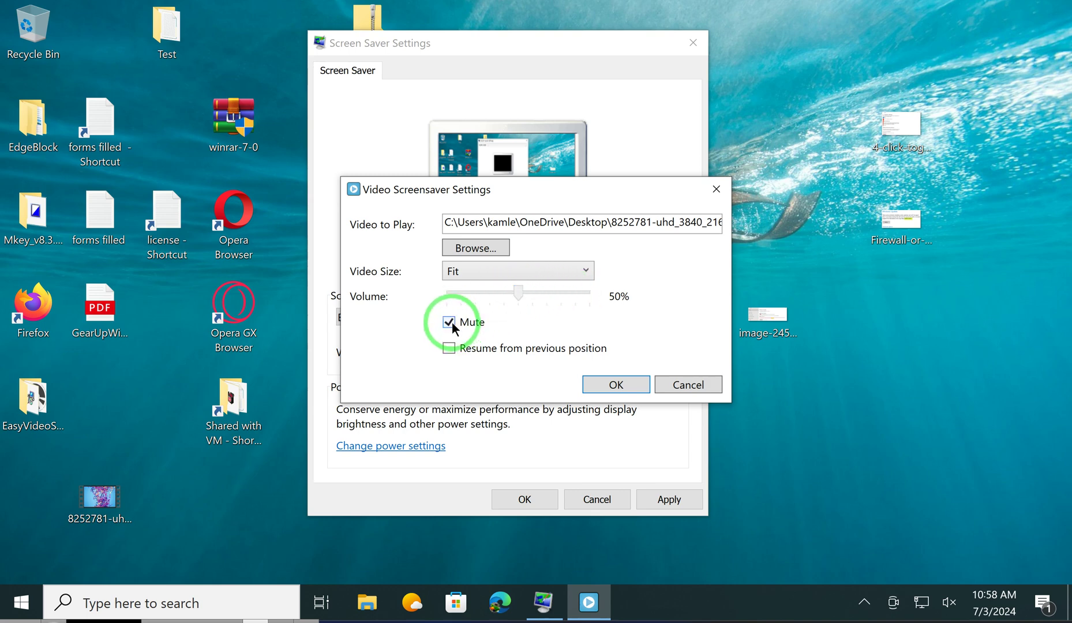
Save the video settings and apply EasyVideoScreensaver as the Windows screen saver.
{"action": "left_click", "coordinate": [614, 384]}
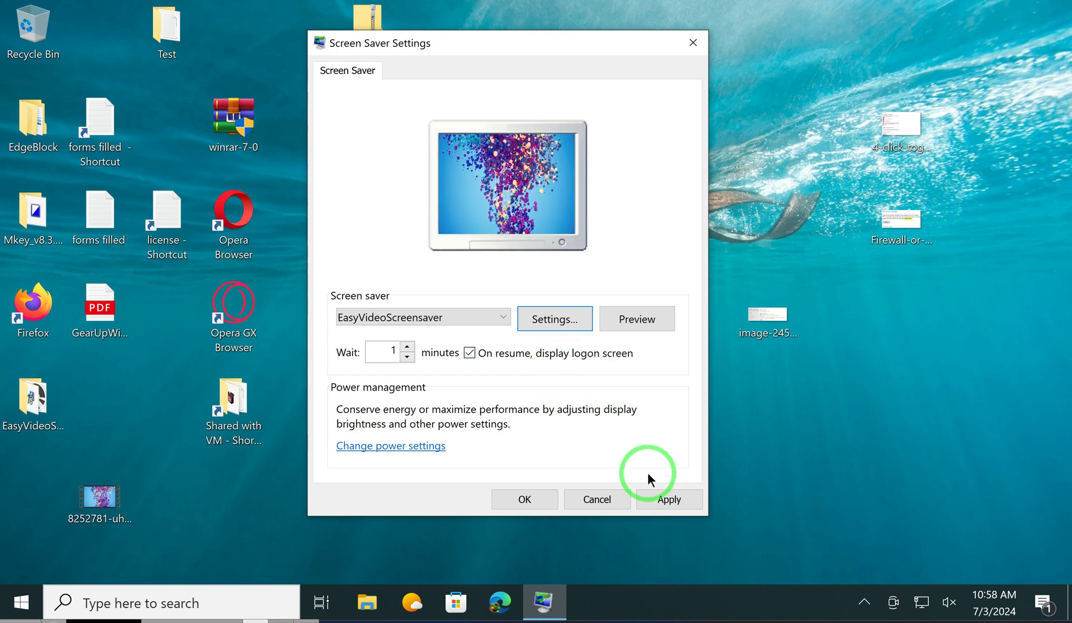
{"action": "left_click", "coordinate": [656, 500]}
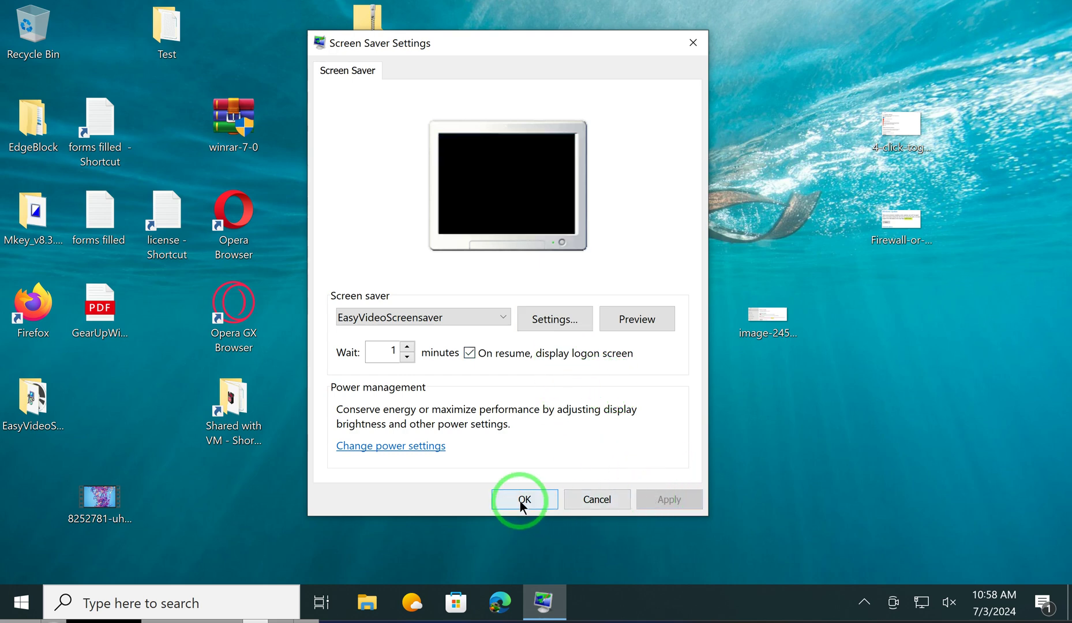